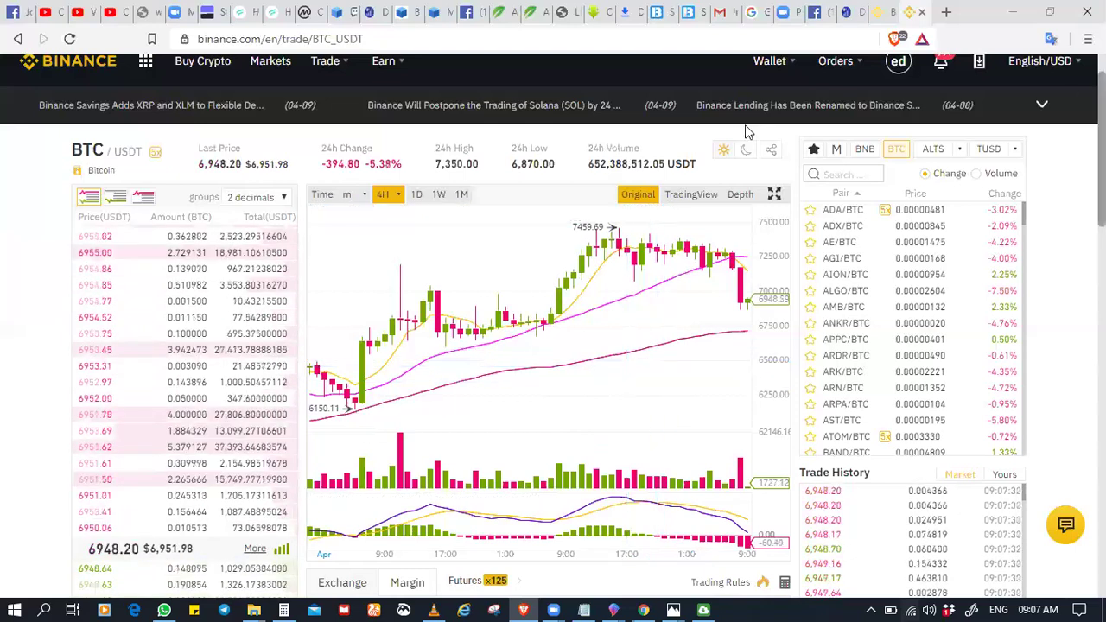
# - Load the Spot > Basic trading interface for BTC/USDT from the Trade menu
pyautogui.scroll(1, 346, 74)
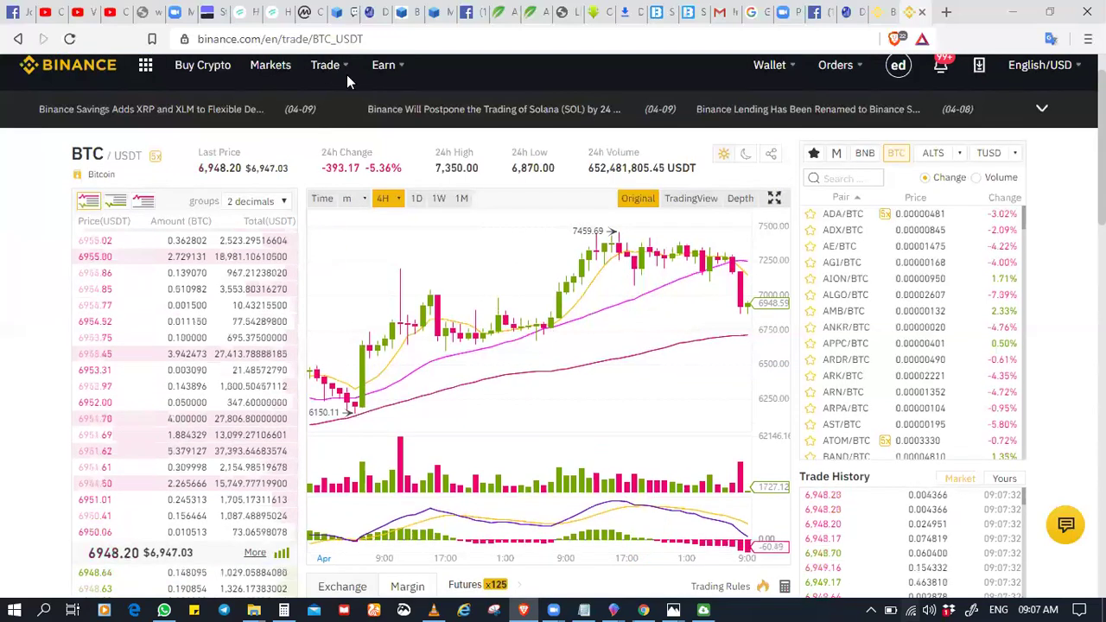
pyautogui.moveTo(326, 61)
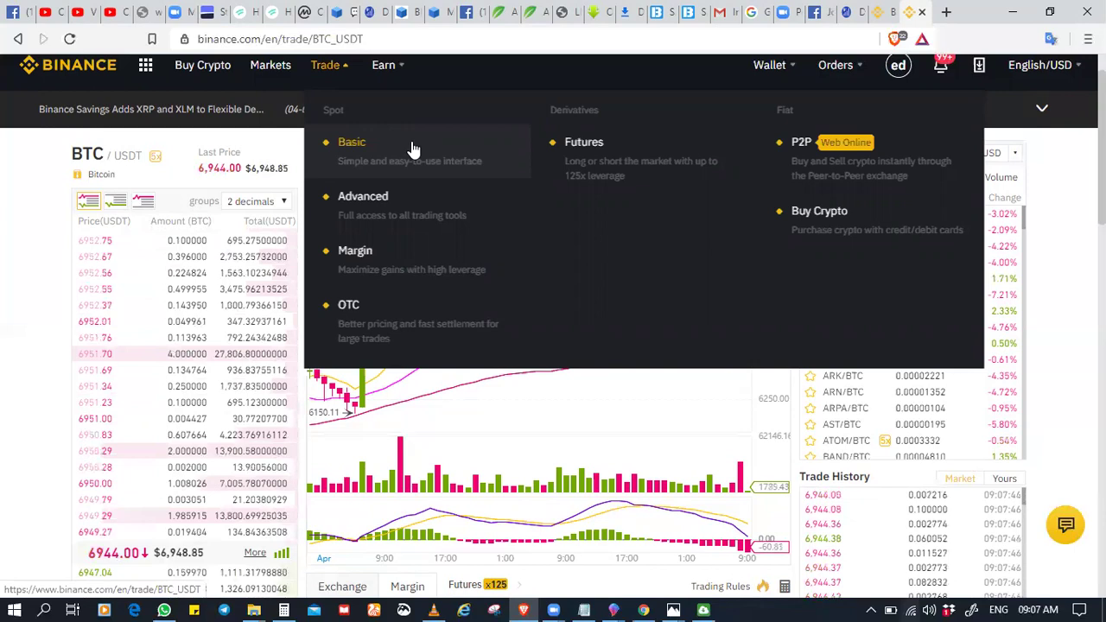
pyautogui.click(365, 150)
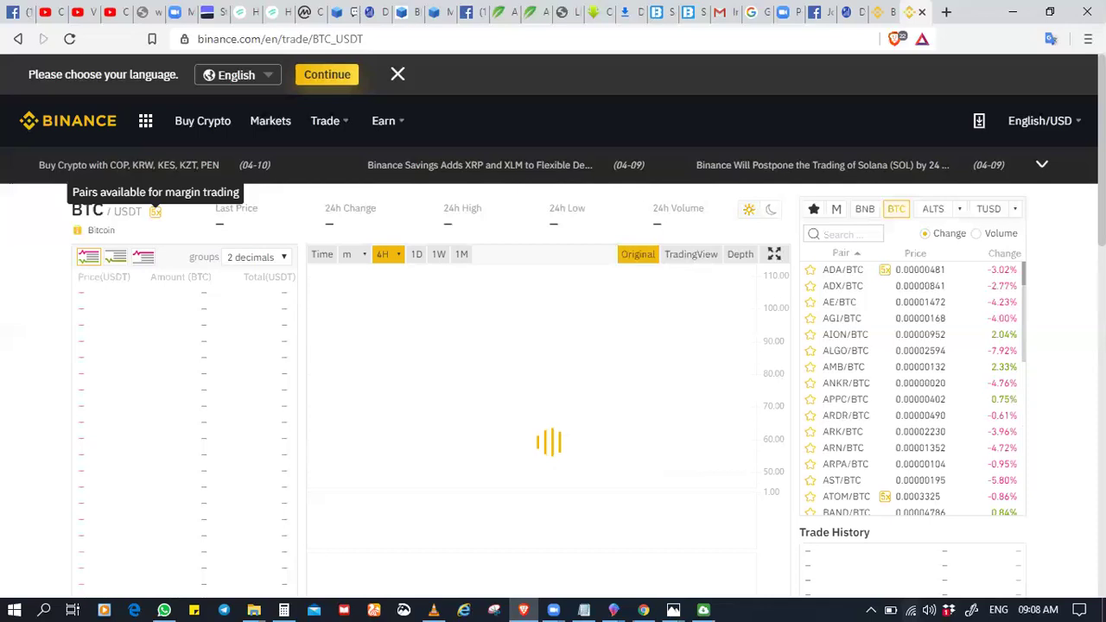
# - Scroll down to verify the Open orders table is empty, then back up to the order form
pyautogui.scroll(-5, 155, 212)
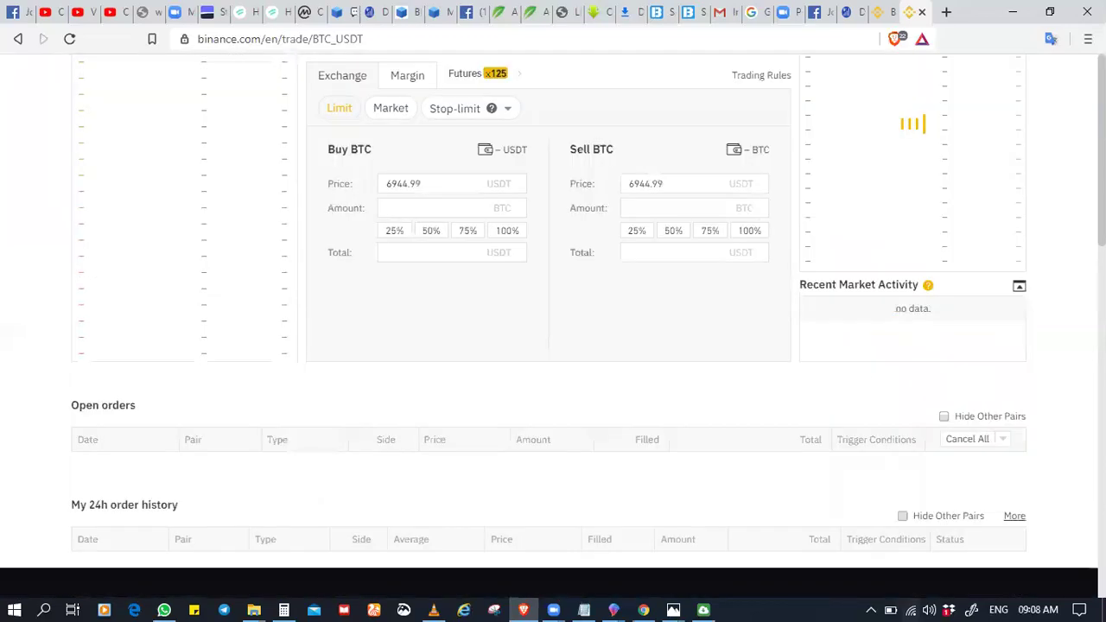
pyautogui.scroll(-3, 838, 365)
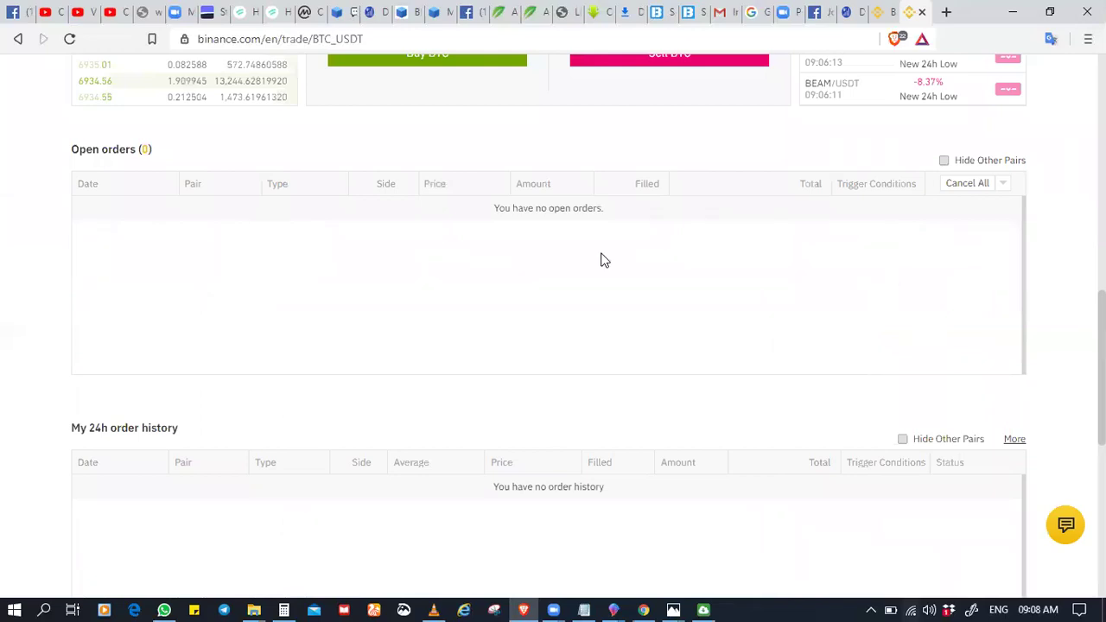
pyautogui.scroll(2, 484, 171)
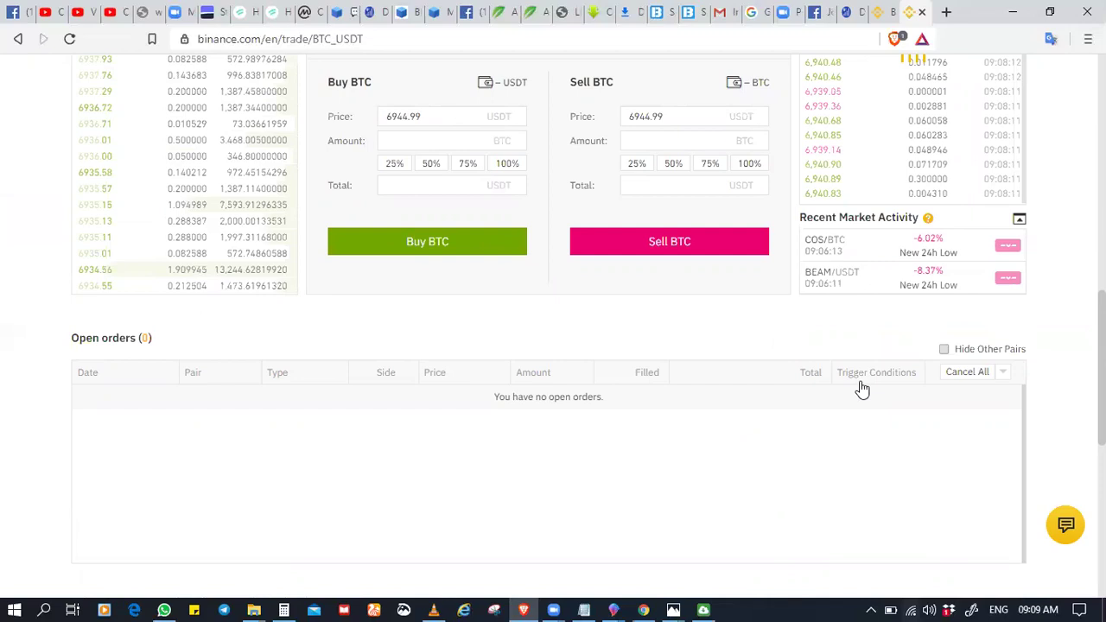
pyautogui.scroll(4, 807, 327)
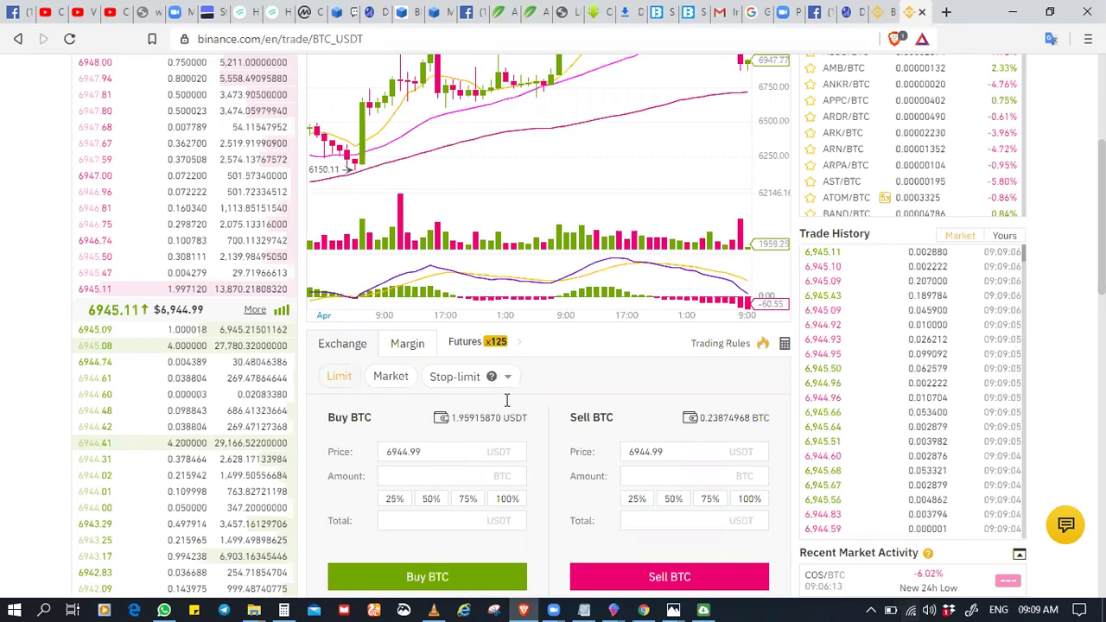
pyautogui.moveTo(508, 376)
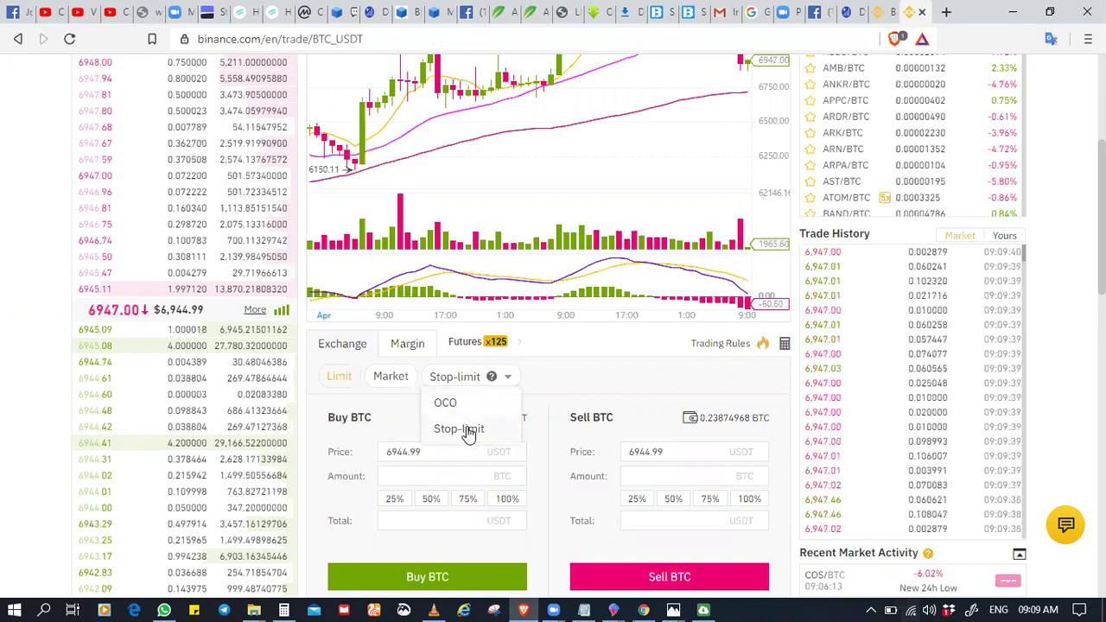
# - Switch the order form to Stop-limit and set the sell amount to 100% (0.238749 BTC)
pyautogui.click(467, 431)
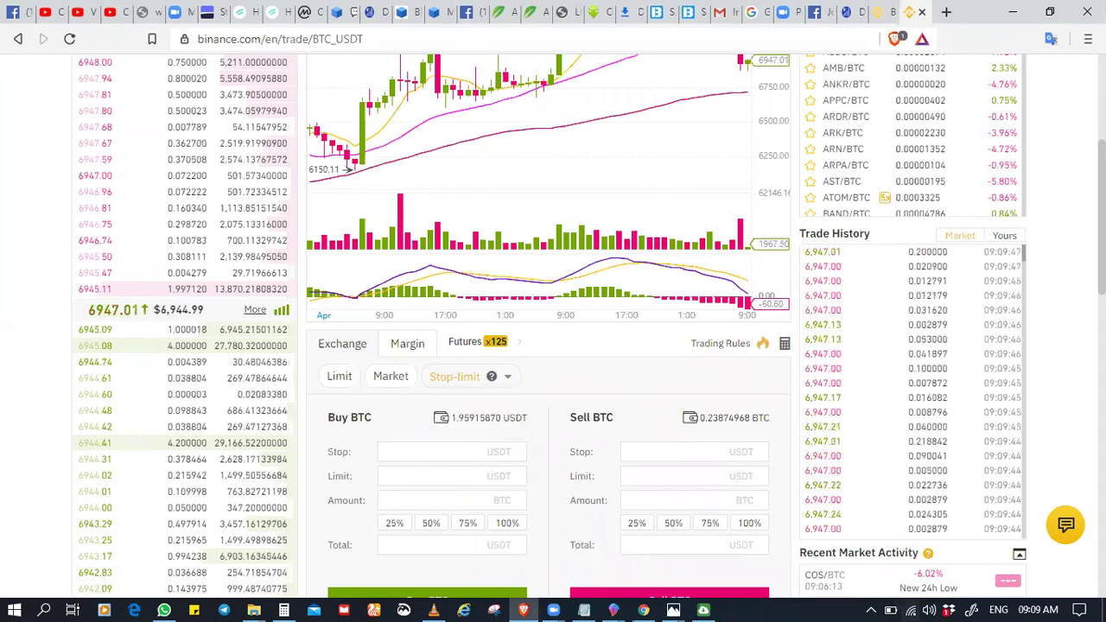
pyautogui.scroll(-2, 644, 388)
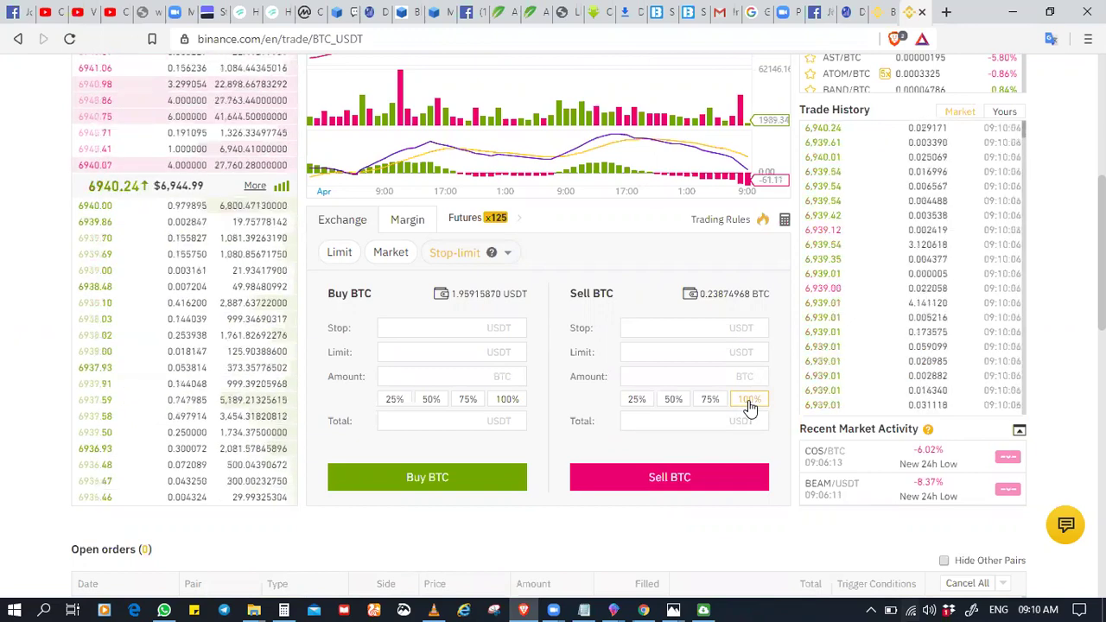
pyautogui.click(749, 401)
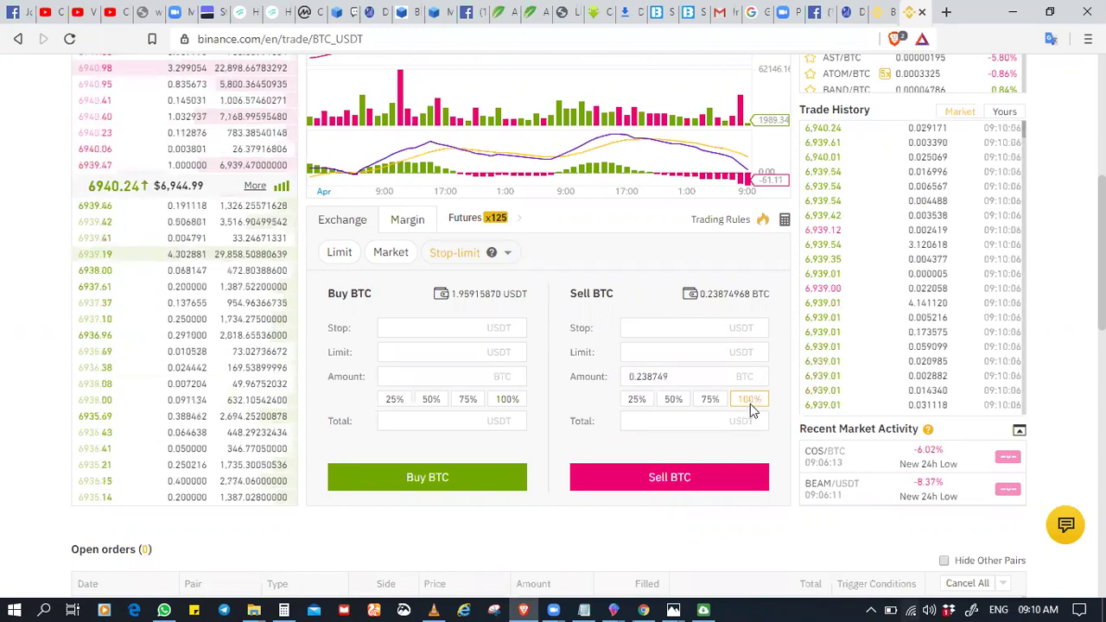
# - Enter 6690 as both the sell stop price and the limit price
pyautogui.click(662, 328)
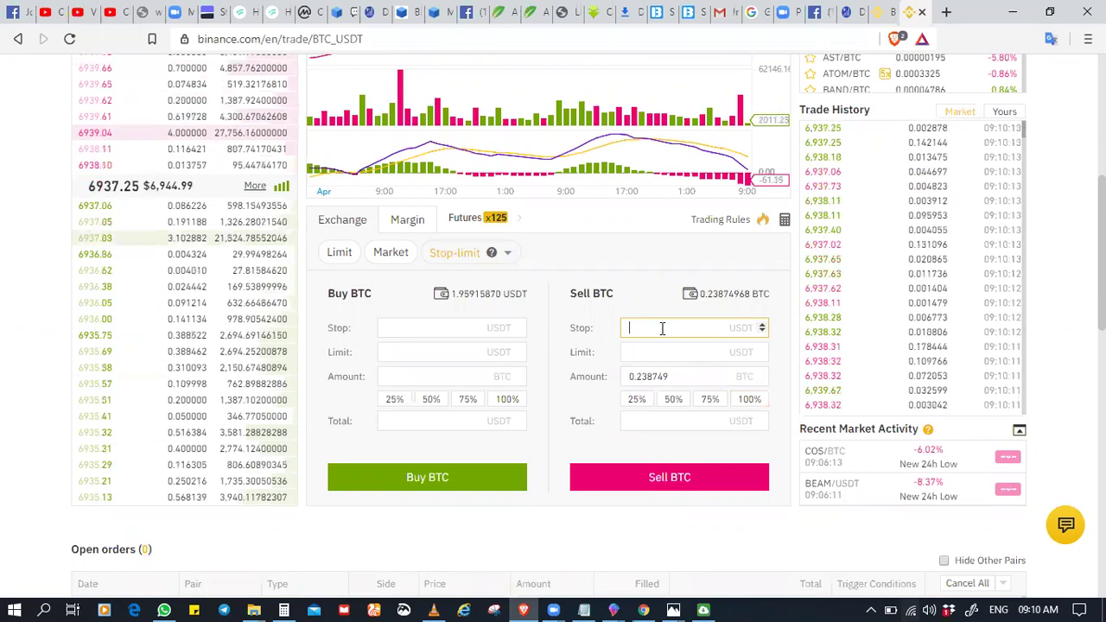
pyautogui.write('66')
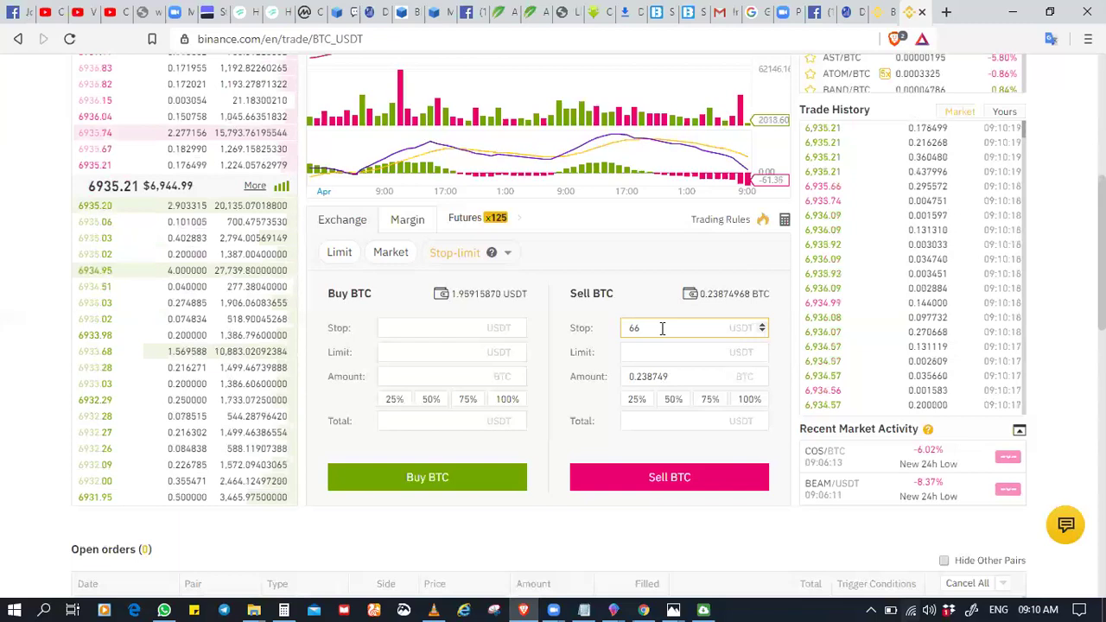
pyautogui.write('90')
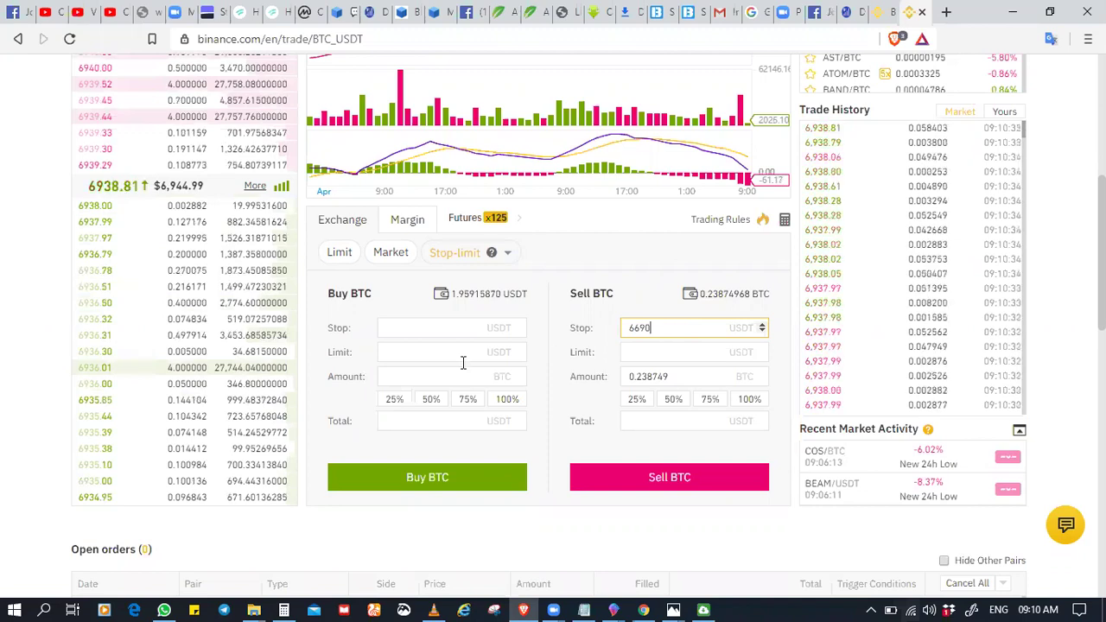
pyautogui.click(665, 354)
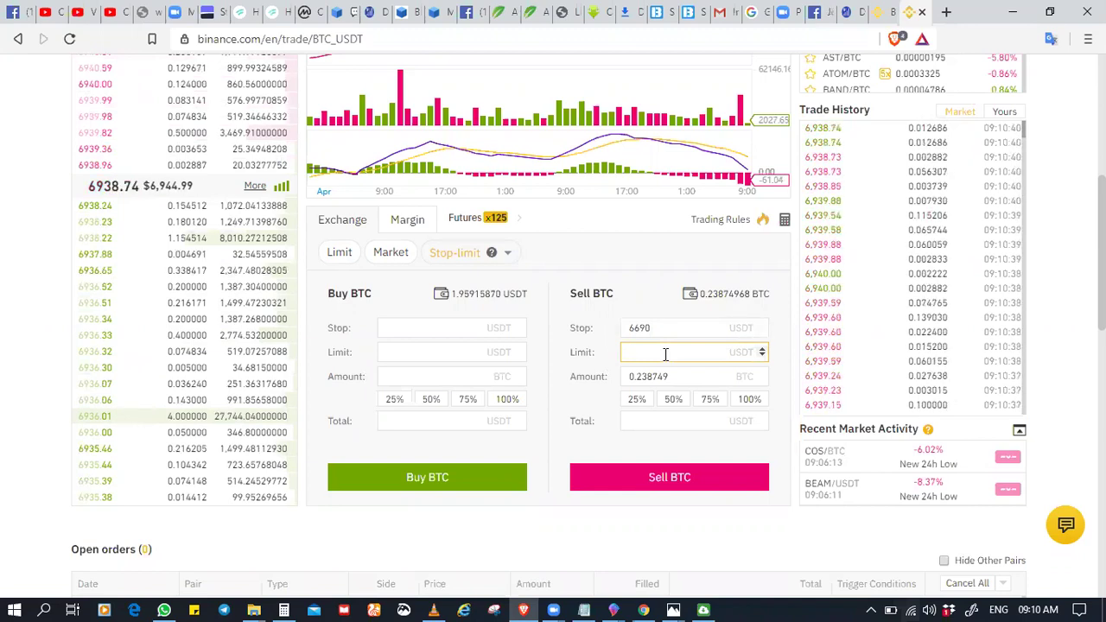
pyautogui.write('66')
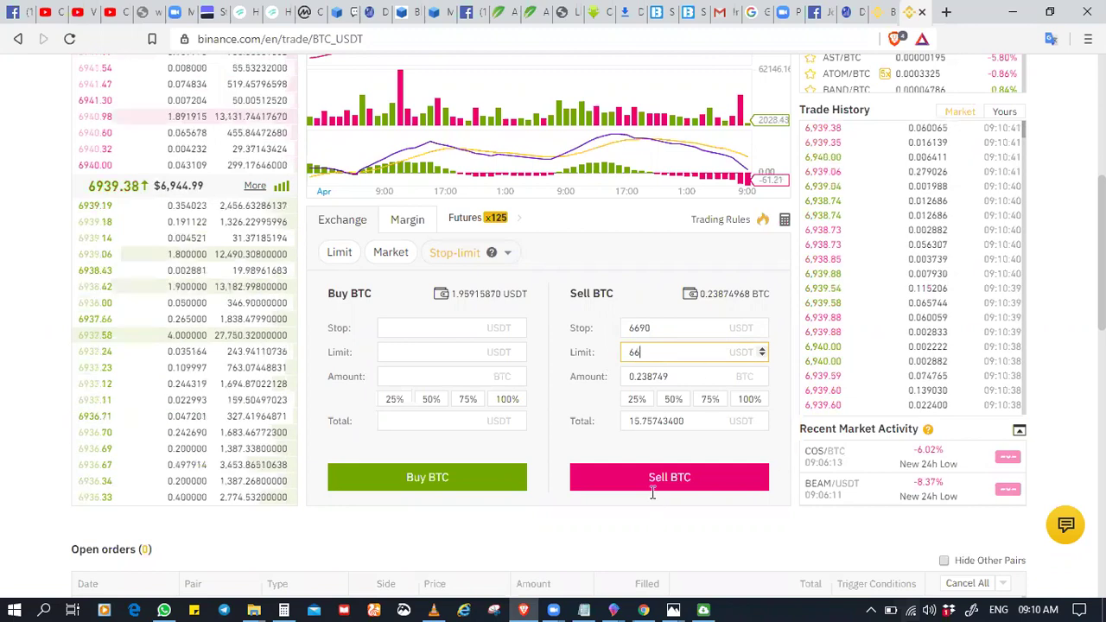
pyautogui.write('90')
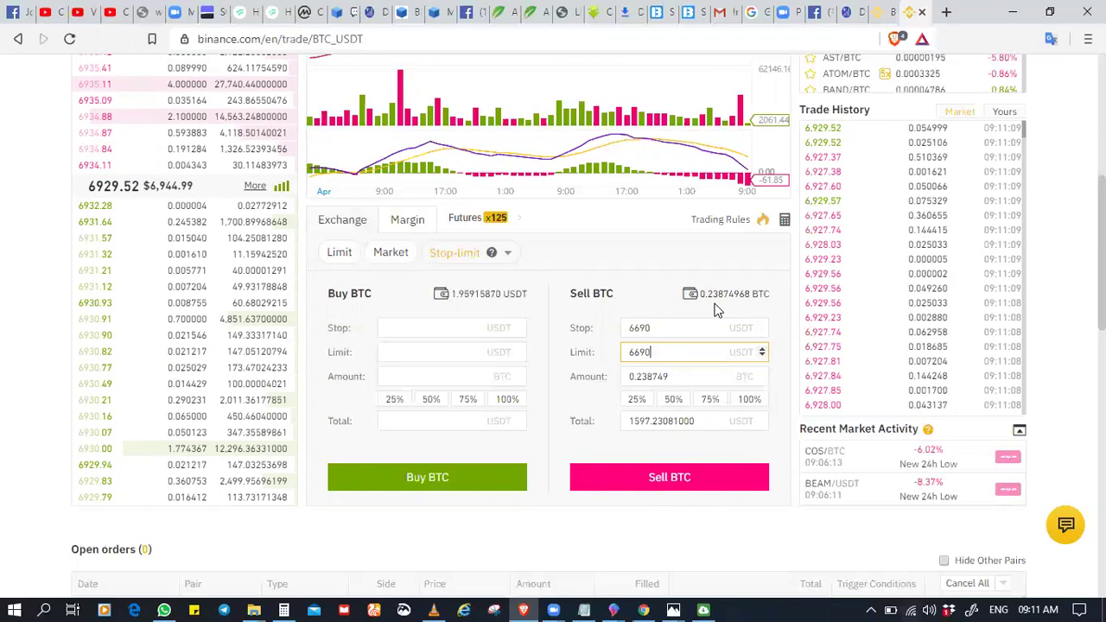
# - Submit and confirm the 0.238749 BTC stop-limit sell at 6690 USDT
pyautogui.press('Return')
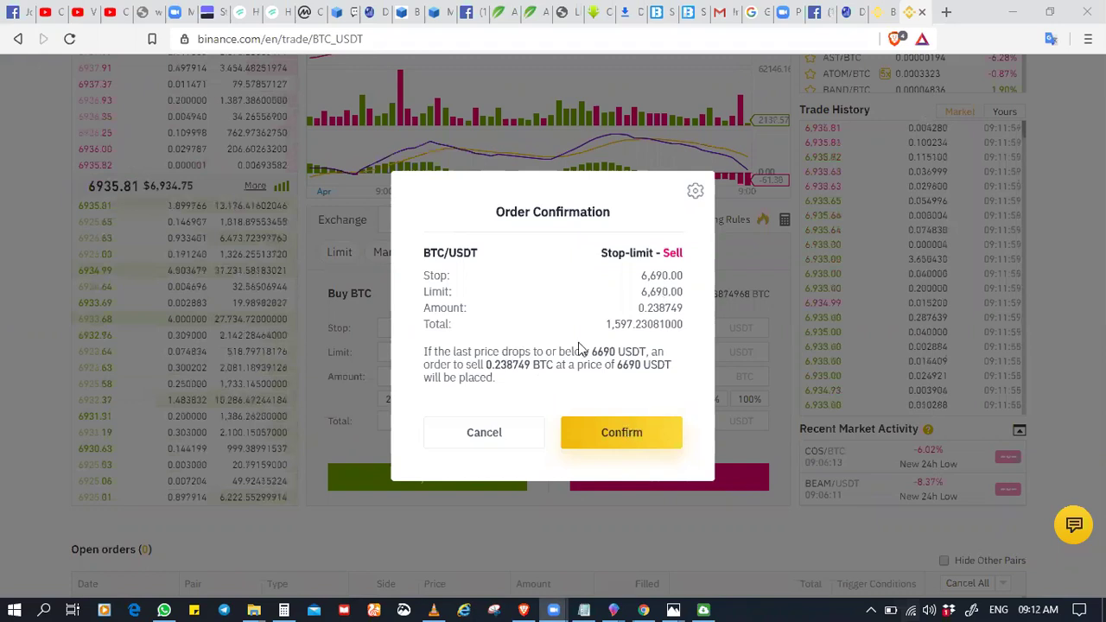
pyautogui.click(621, 438)
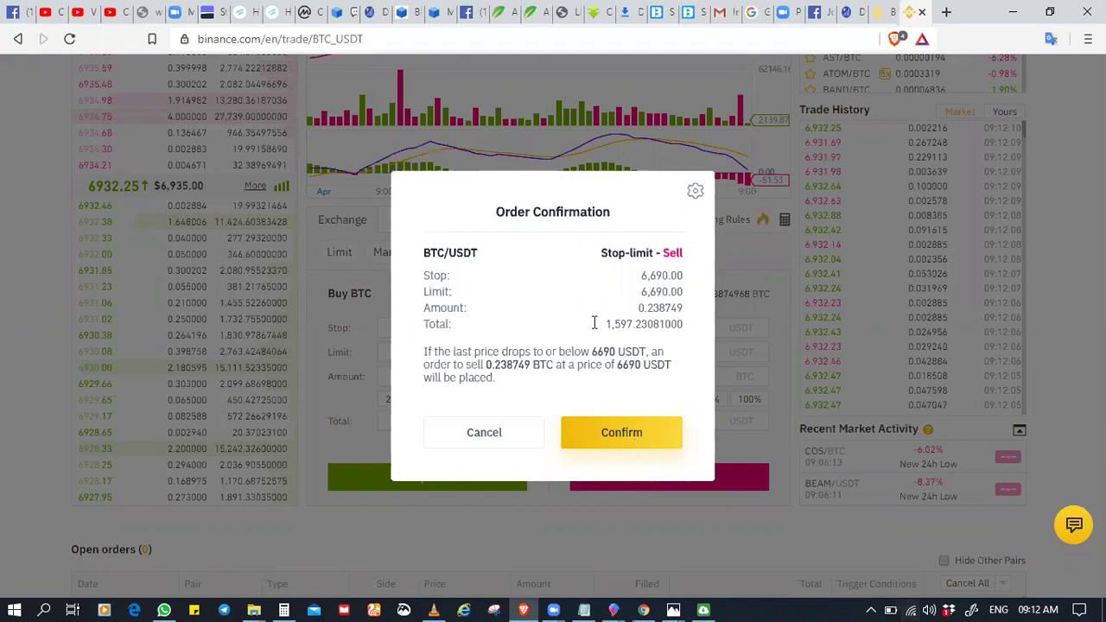
pyautogui.press('Return')
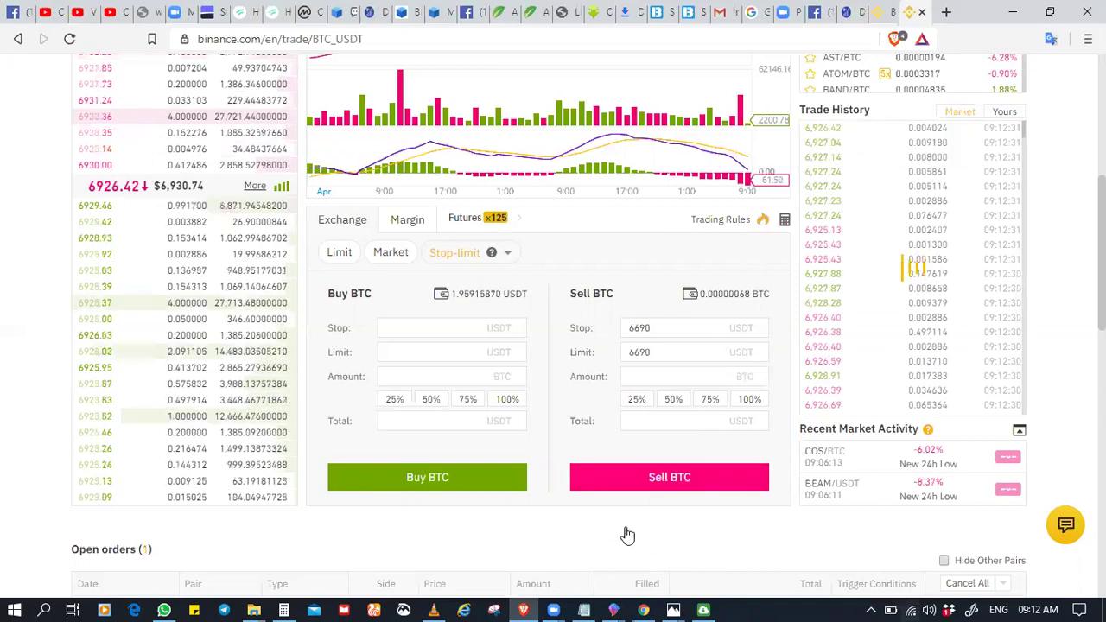
pyautogui.scroll(-2, 518, 501)
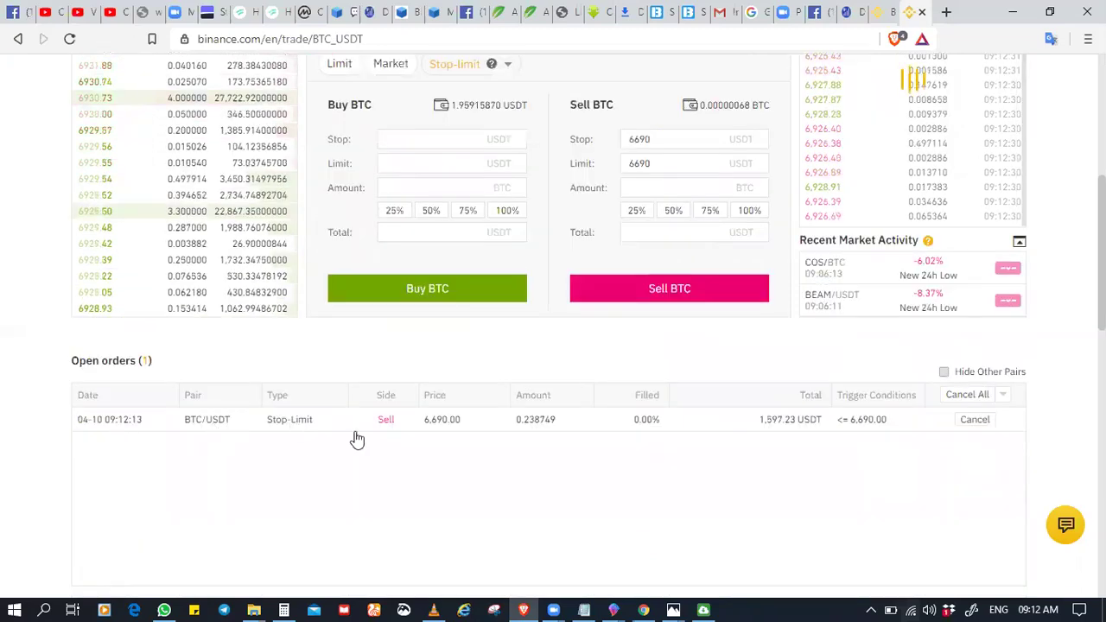
pyautogui.scroll(-4, 358, 437)
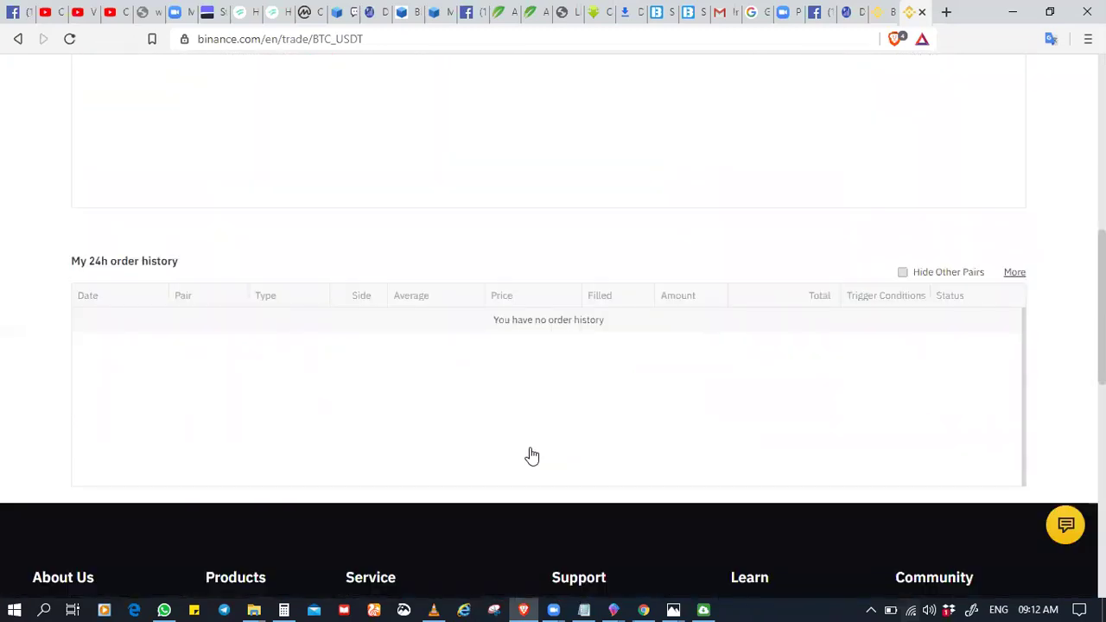
pyautogui.scroll(4, 531, 455)
pyautogui.scroll(2, 531, 456)
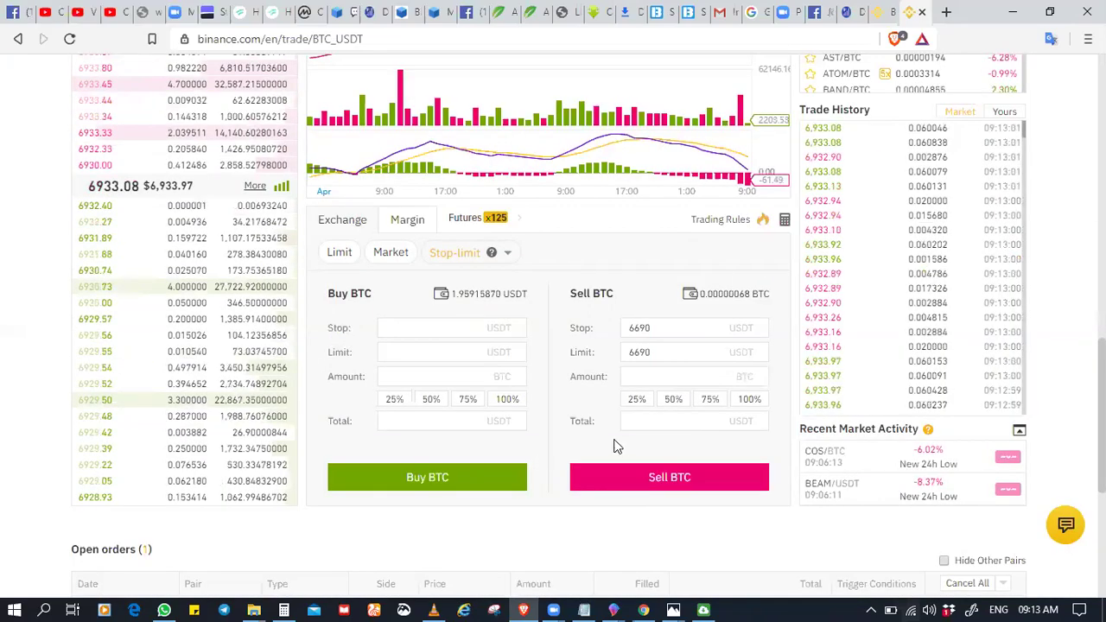
pyautogui.scroll(-2, 531, 426)
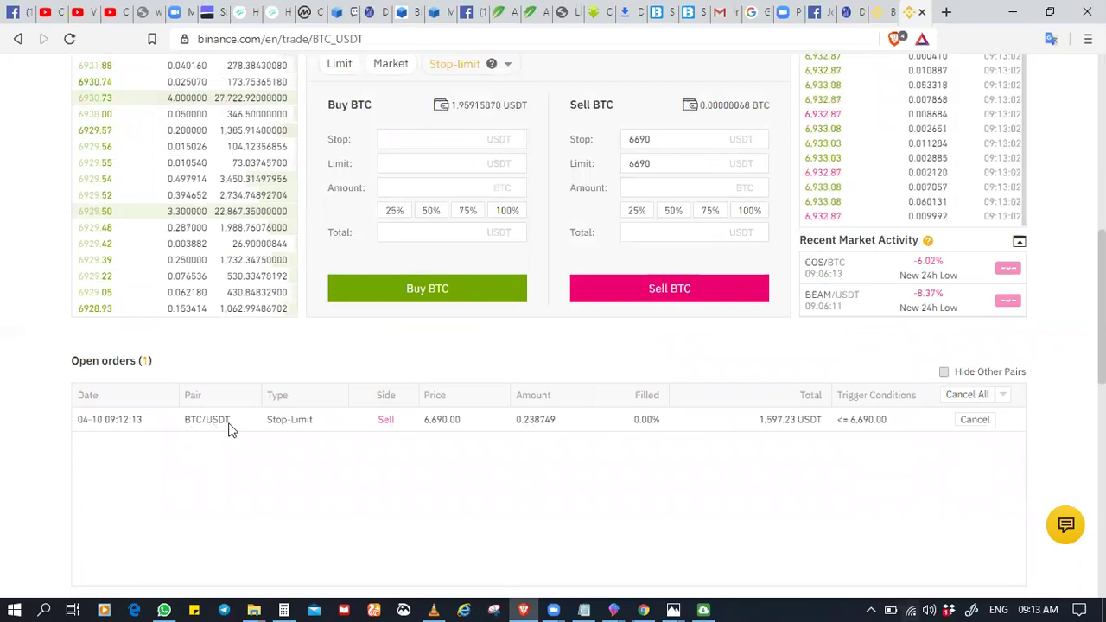
pyautogui.scroll(-2, 289, 427)
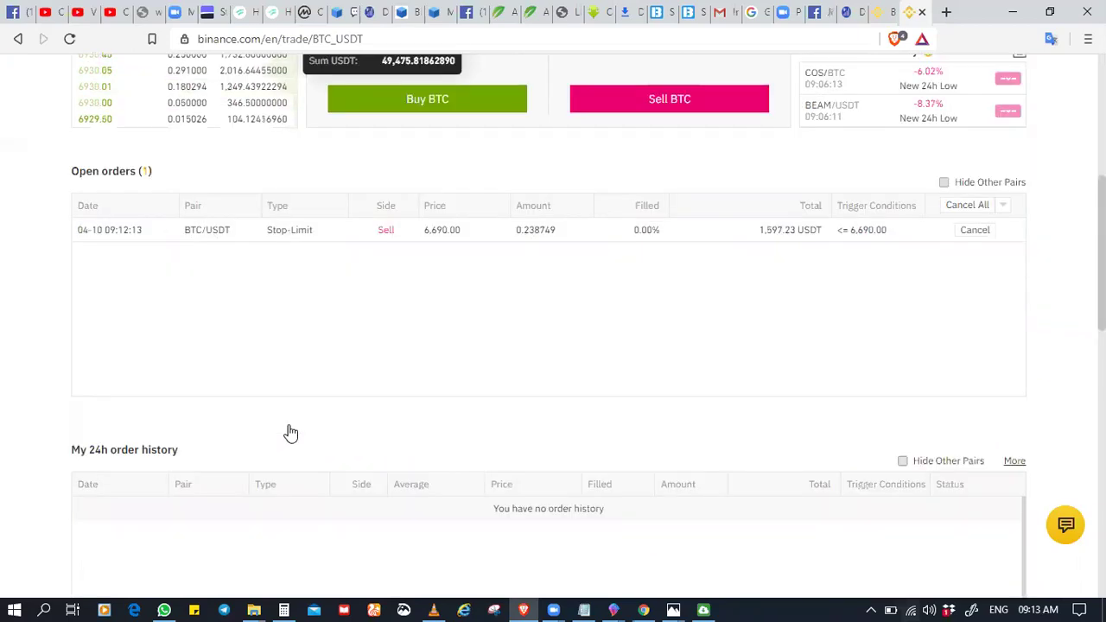